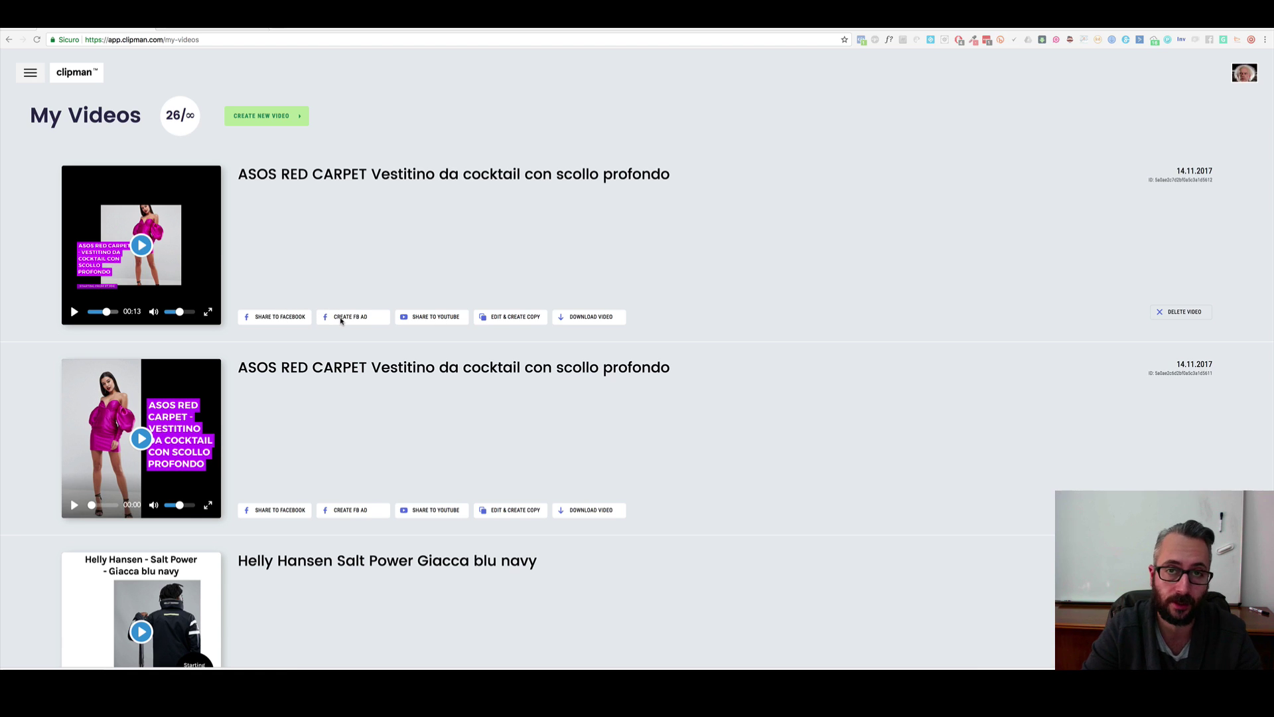
Step: Start a Facebook ad from the first ASOS RED CARPET video and authorize Clipman to use the Facebook profile, ads and Pages
click(341, 320)
click(342, 320)
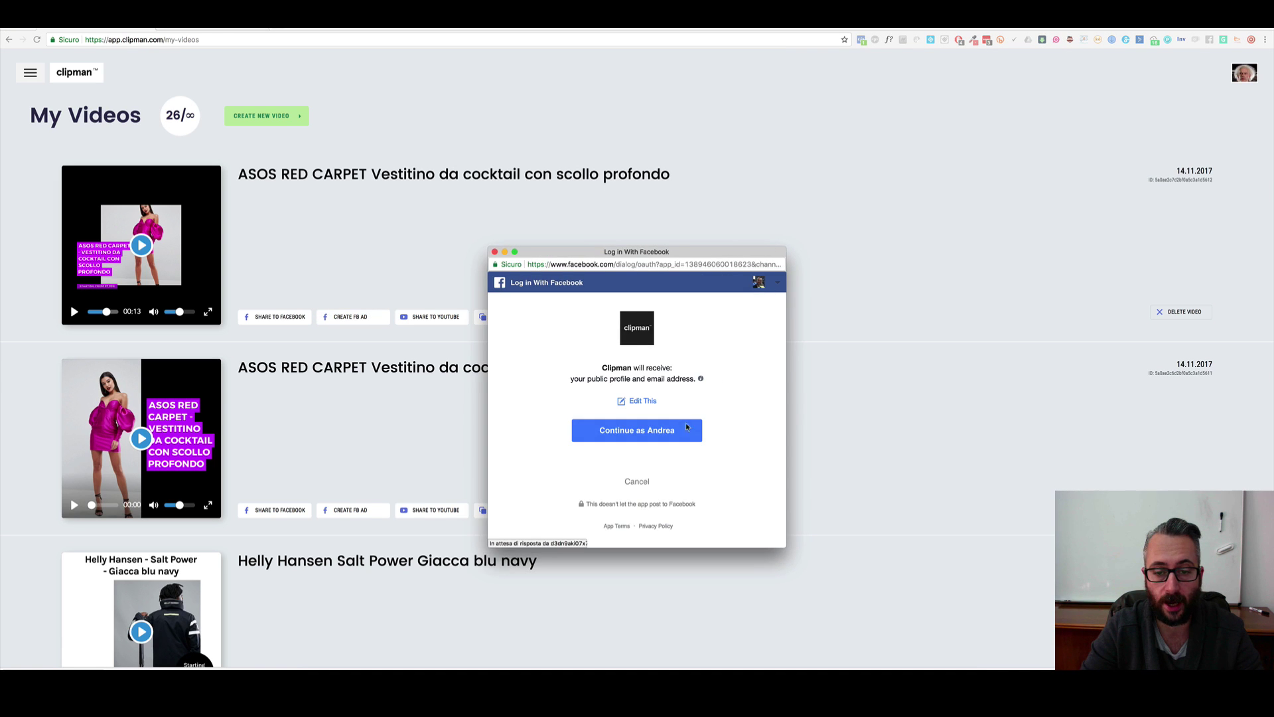
click(656, 428)
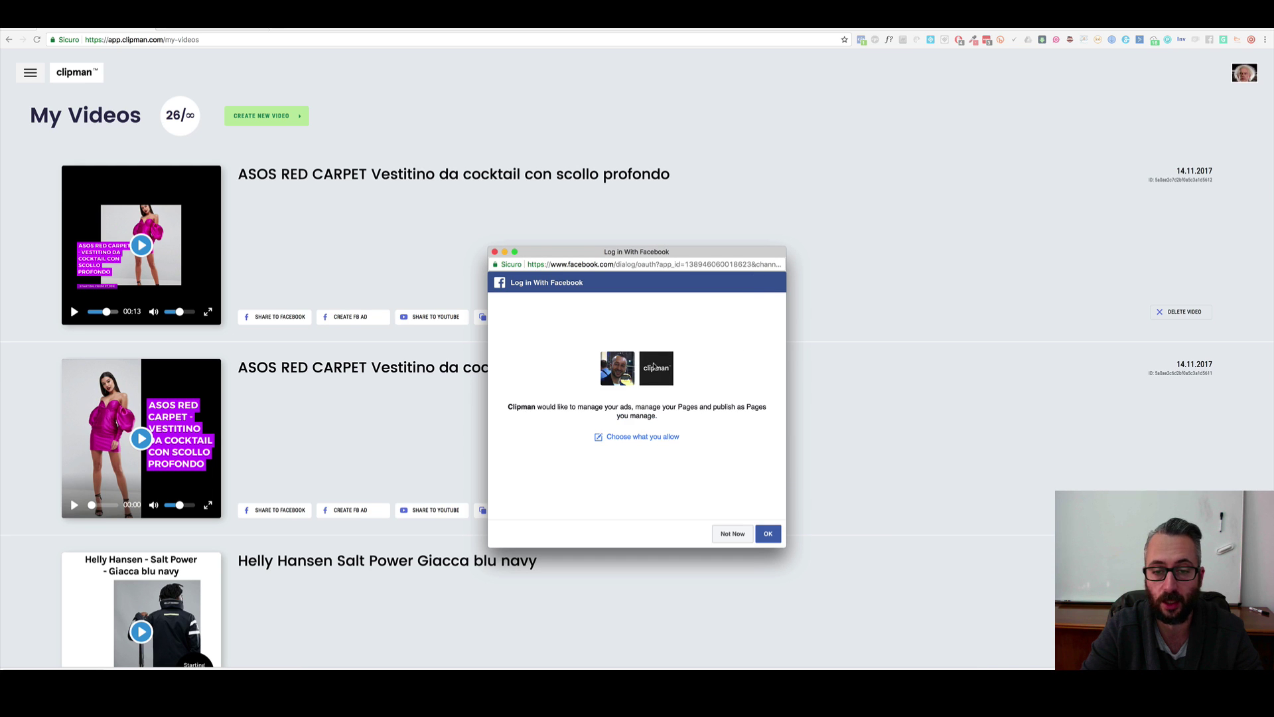
click(769, 535)
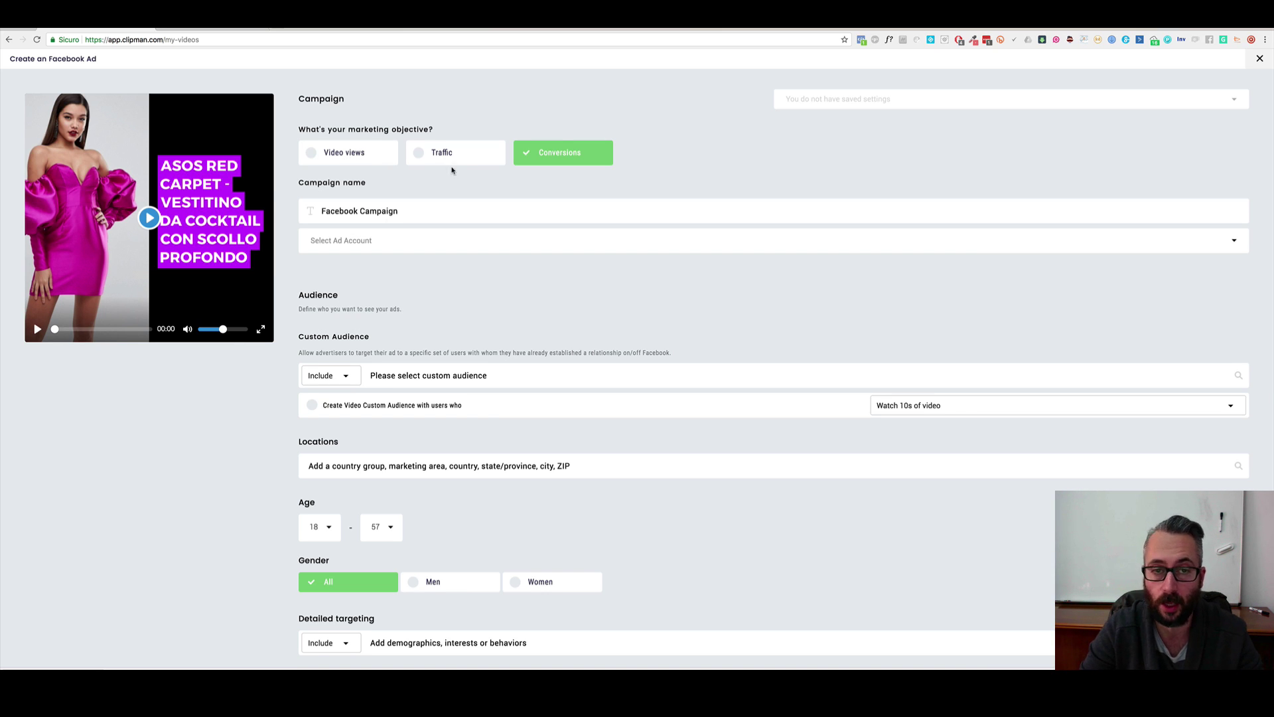
Step: Review the Facebook ad form's campaign, audience, placement, budget and schedule, website link, thumbnail and tracking settings
scroll(399, 199, down, 1)
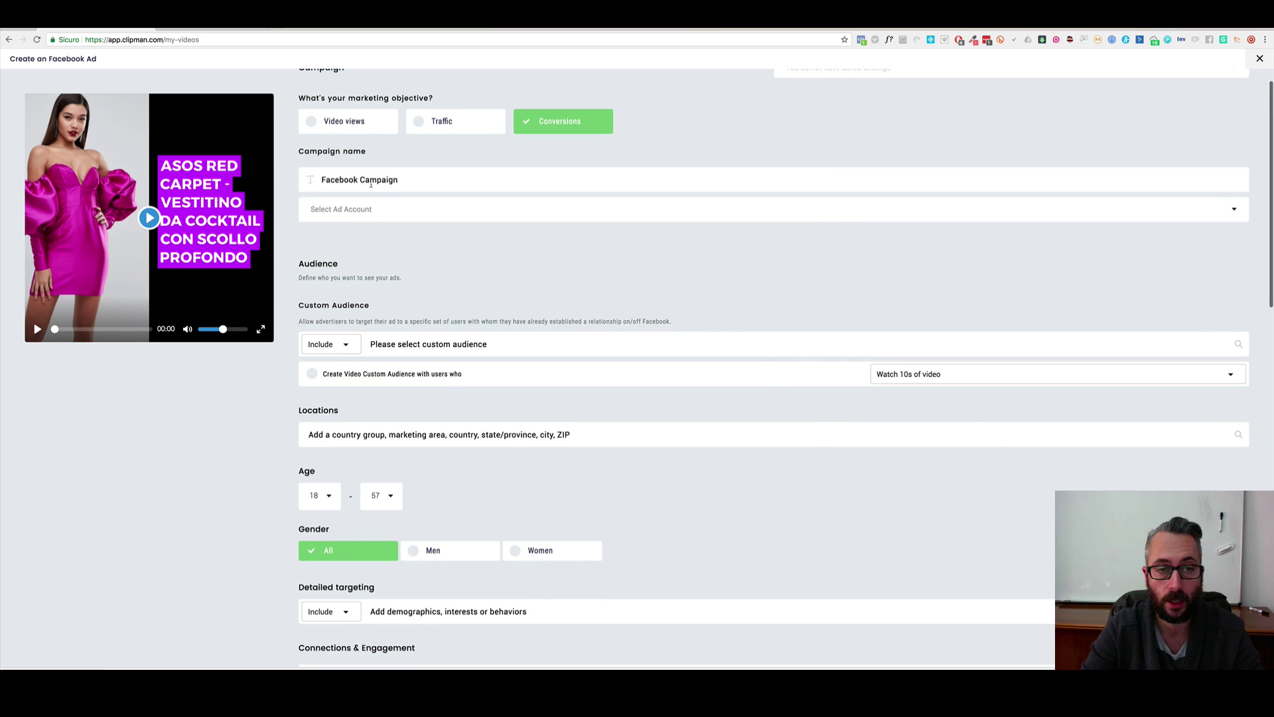
scroll(372, 205, down, 1)
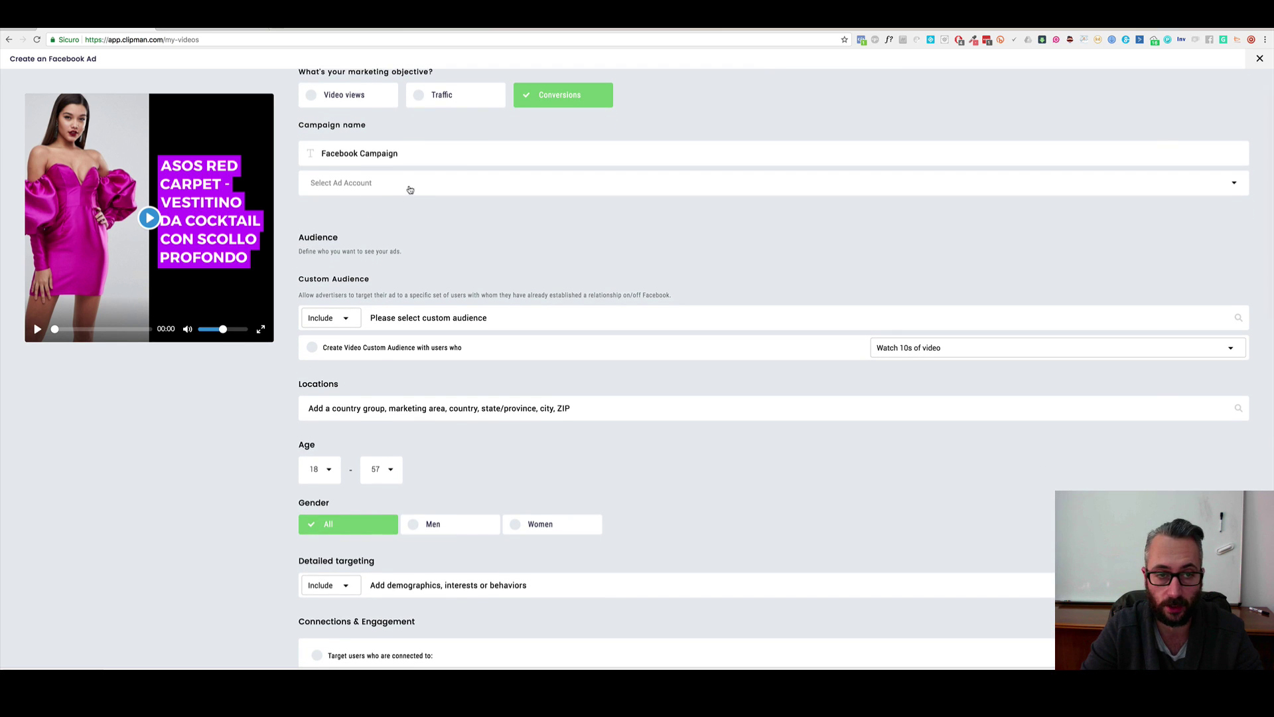
scroll(430, 246, down, 2)
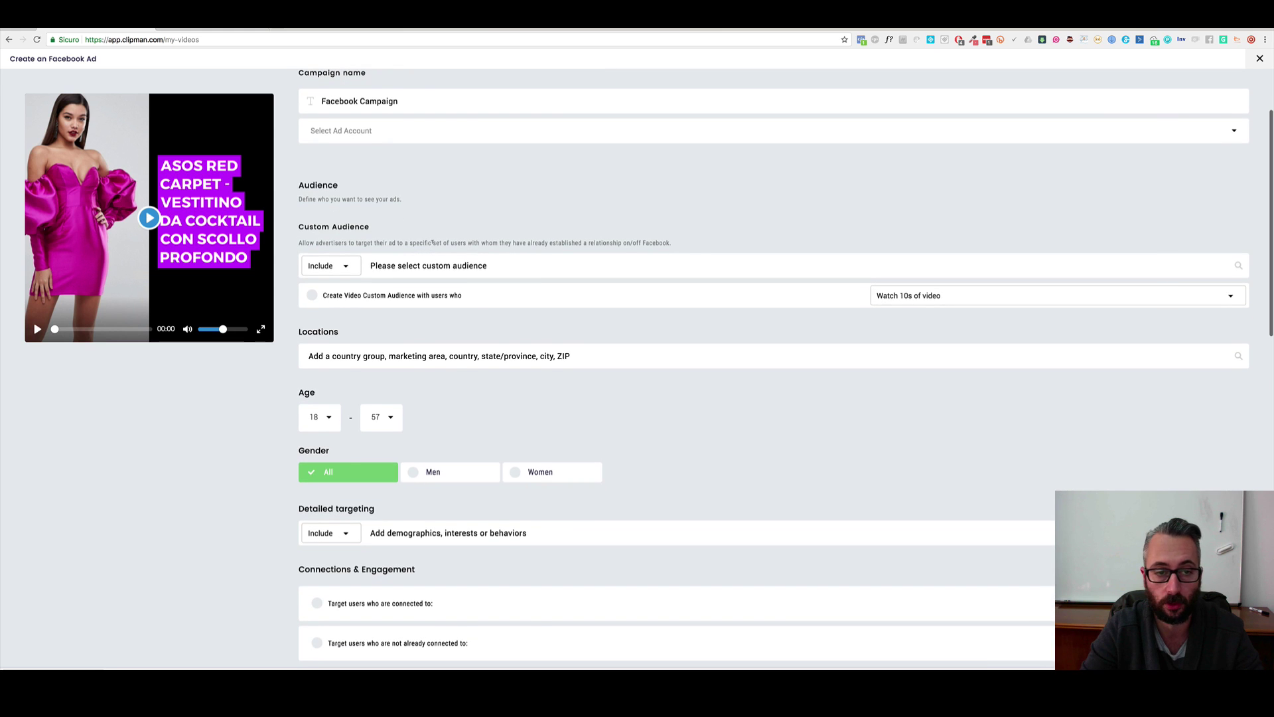
scroll(372, 269, down, 4)
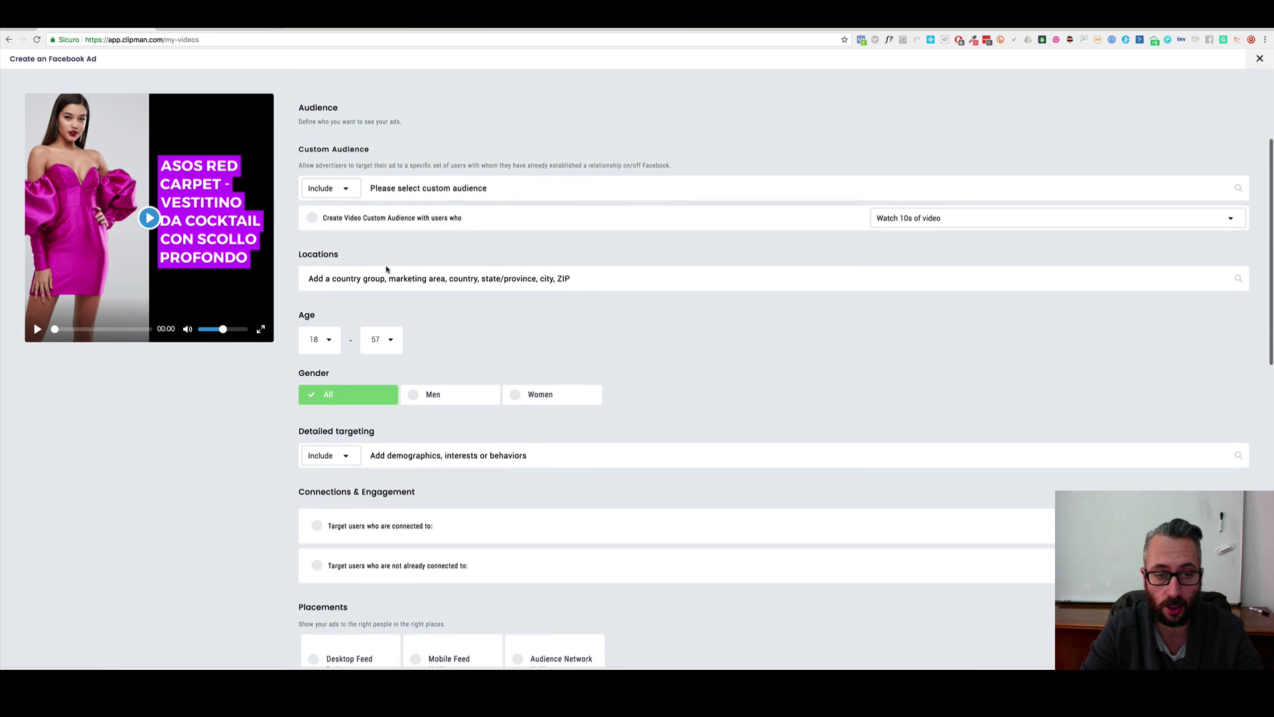
scroll(387, 266, down, 5)
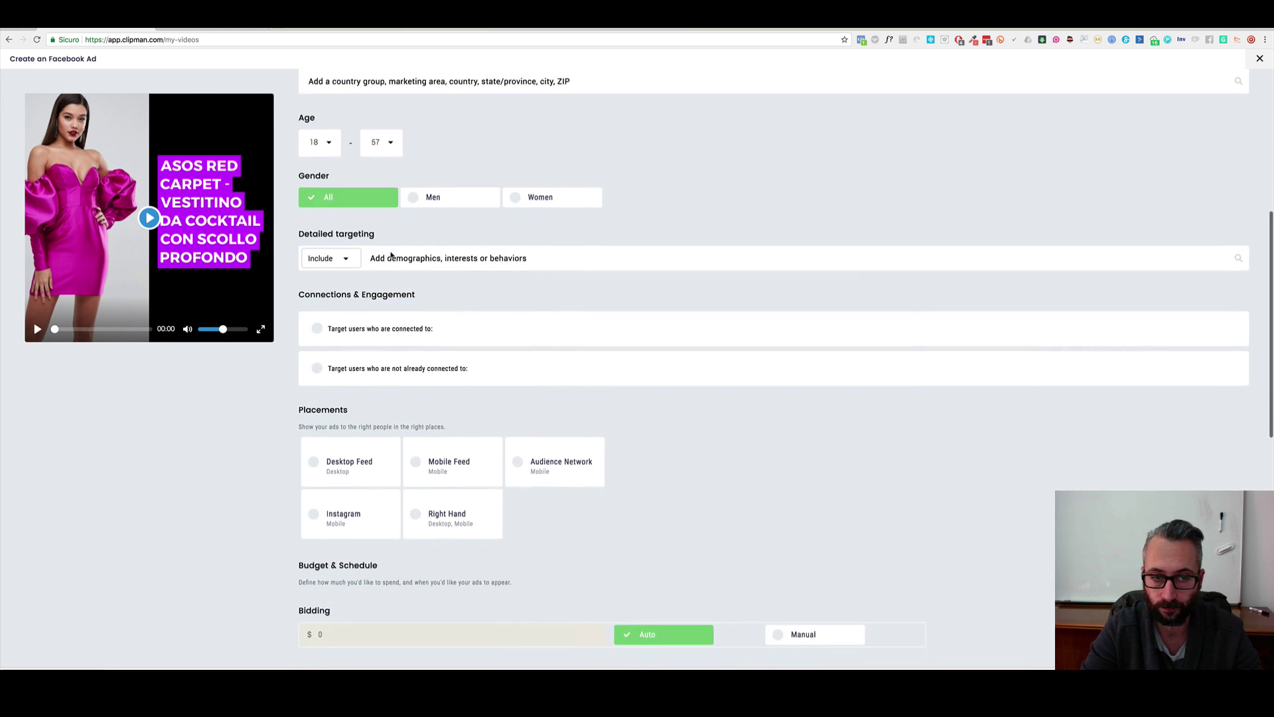
scroll(382, 273, down, 1)
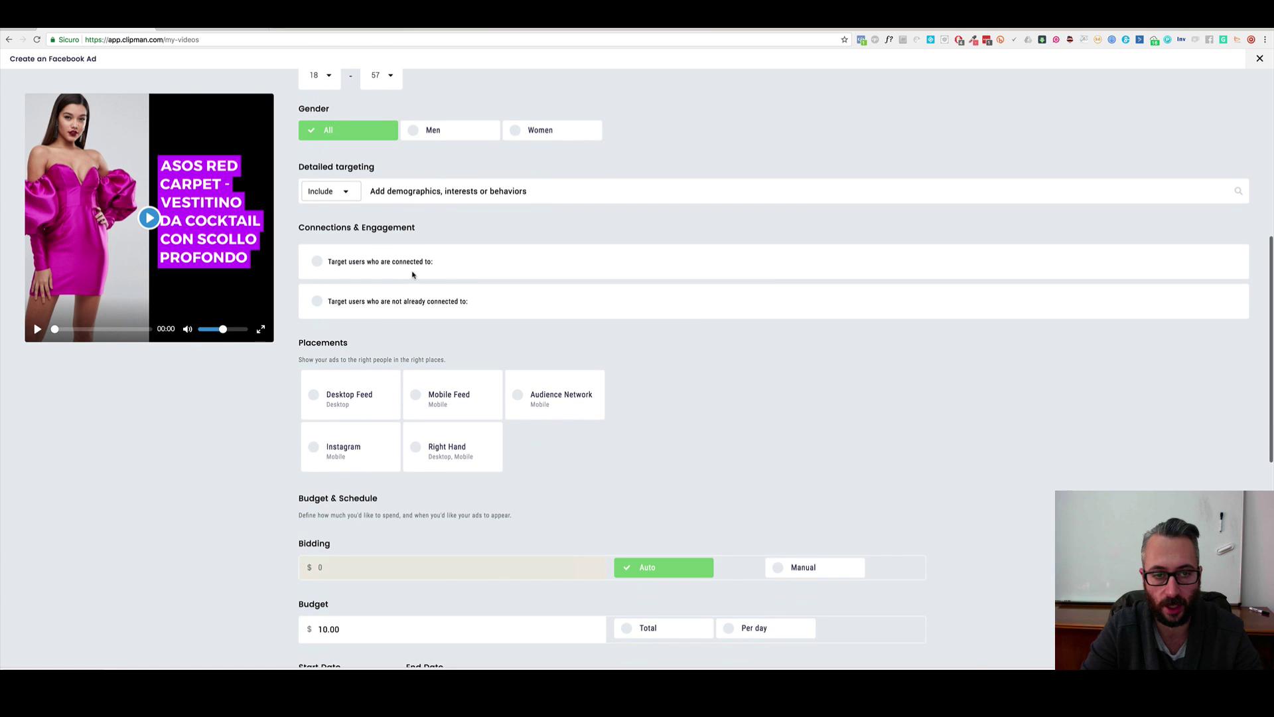
scroll(417, 276, down, 1)
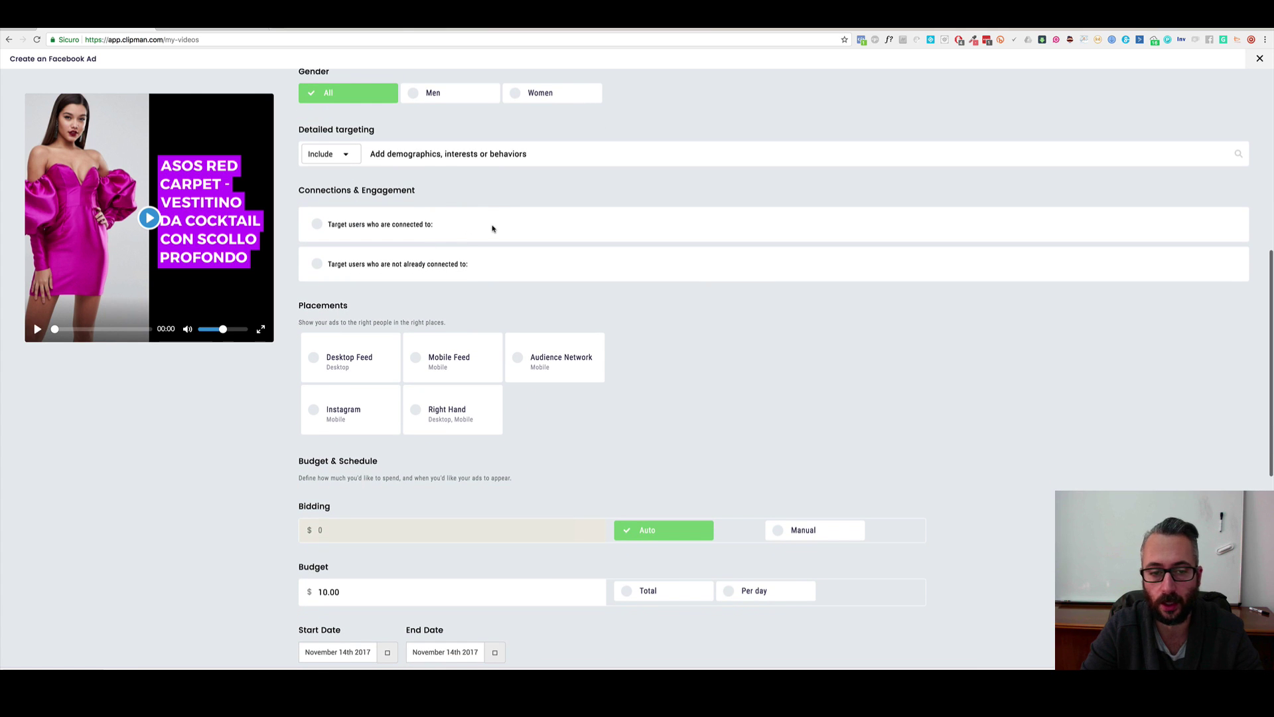
scroll(492, 229, down, 2)
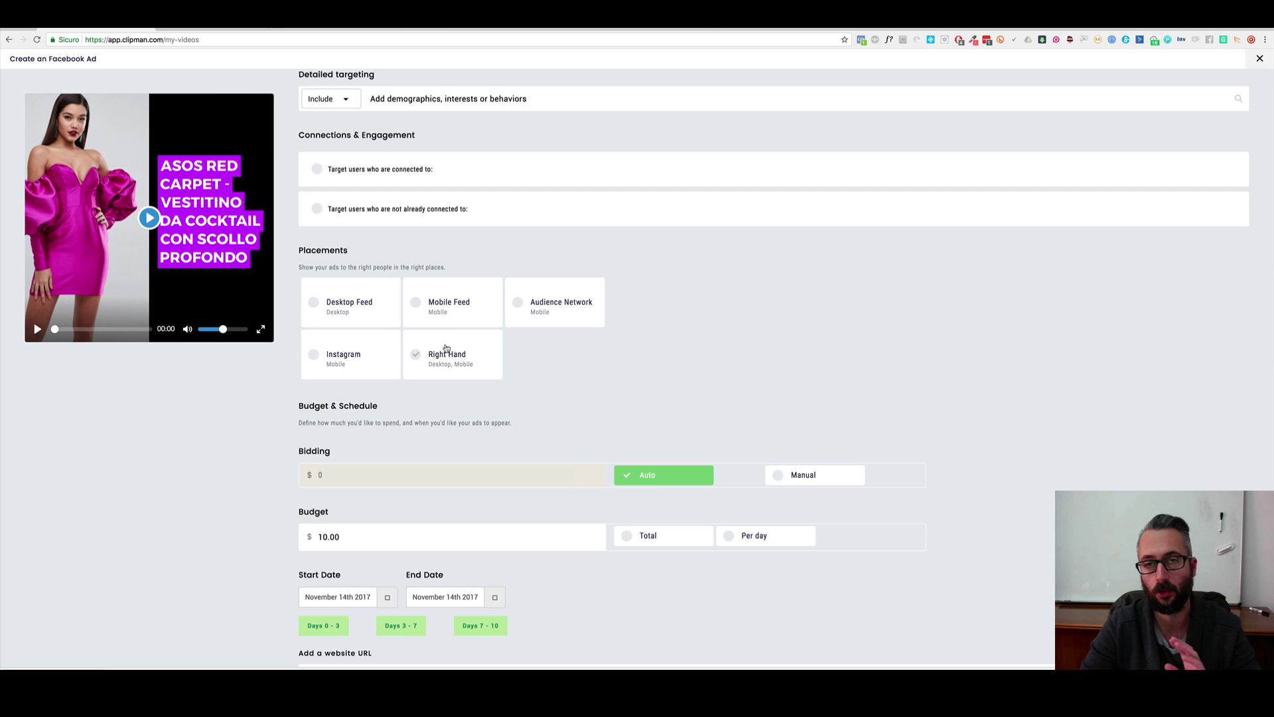
scroll(448, 347, down, 3)
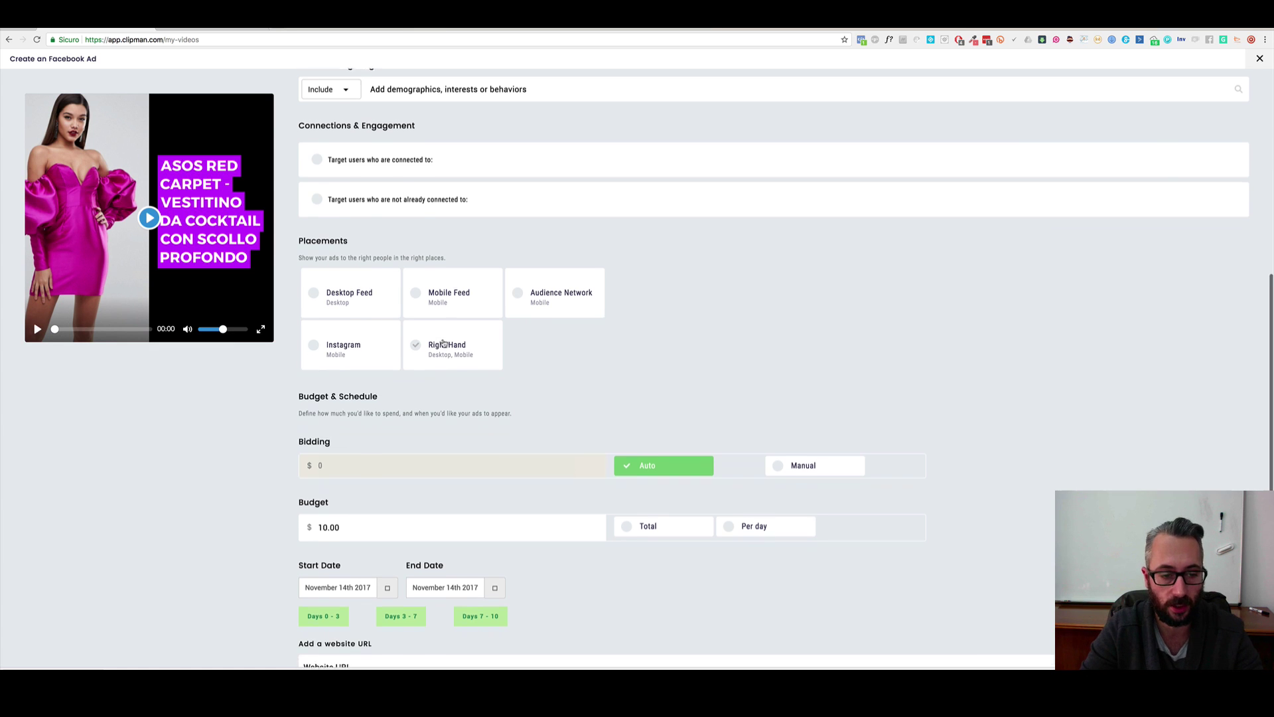
scroll(383, 357, down, 10)
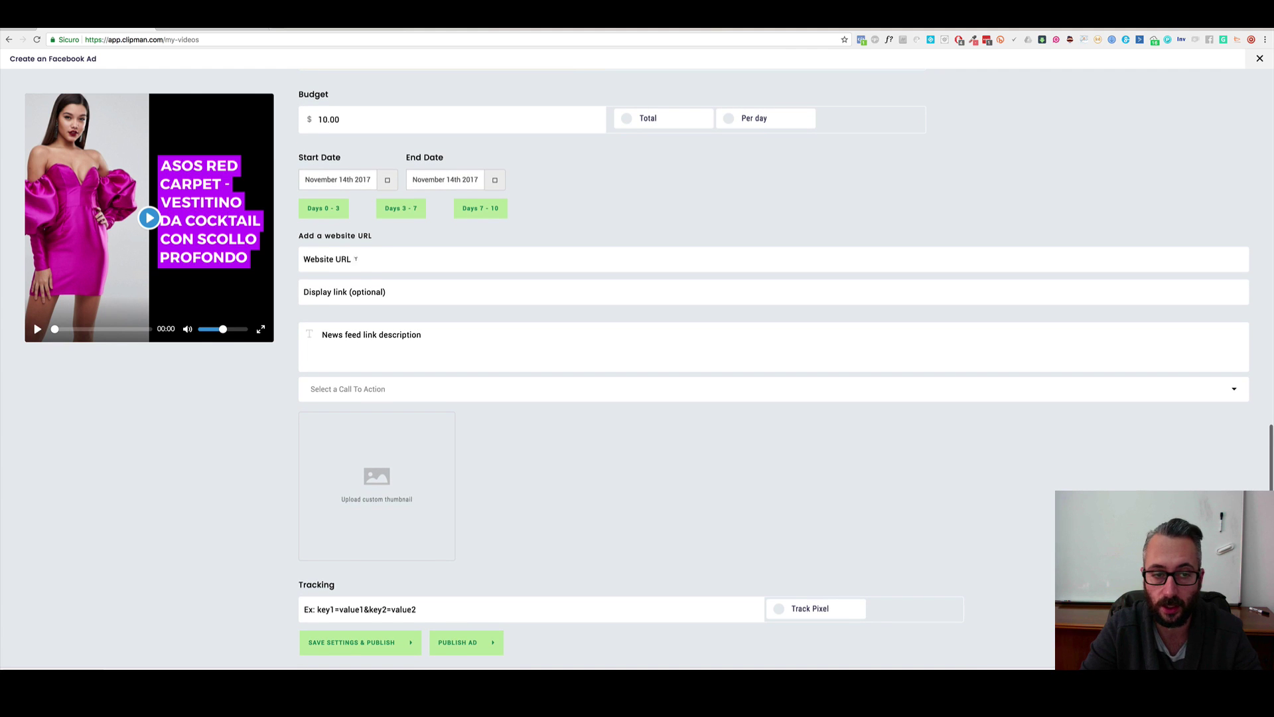
scroll(469, 344, down, 3)
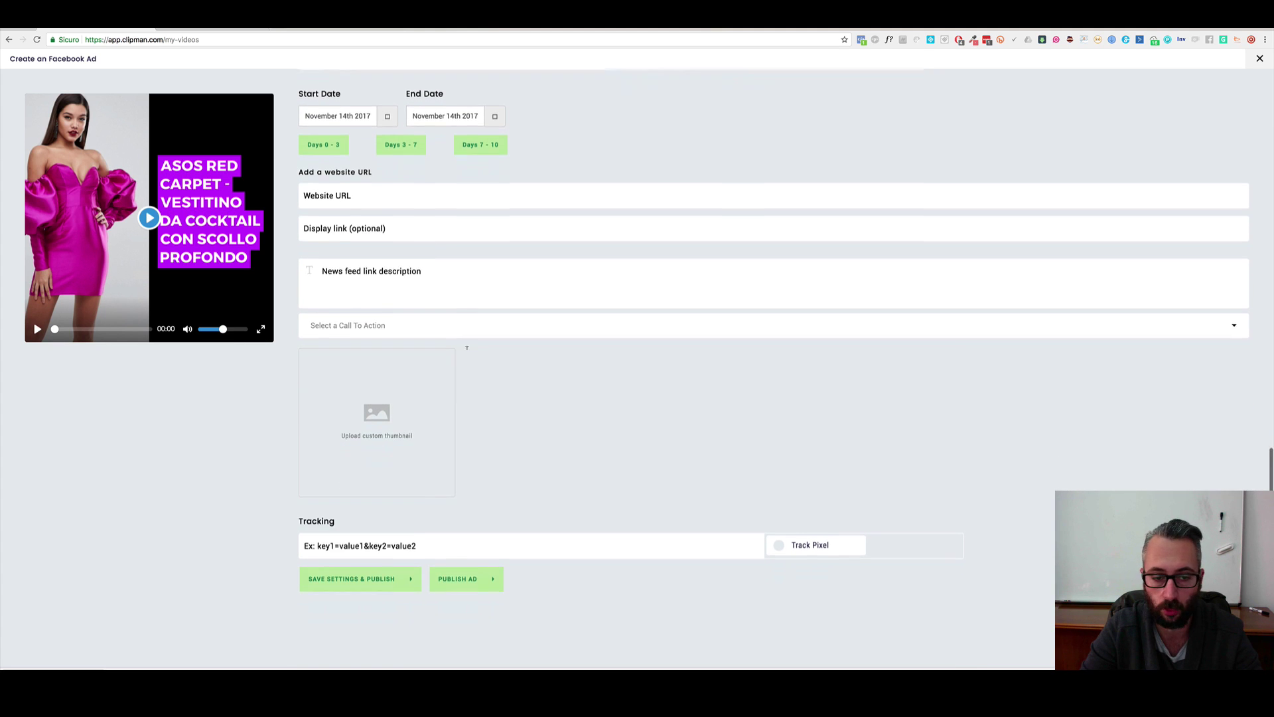
scroll(476, 346, up, 4)
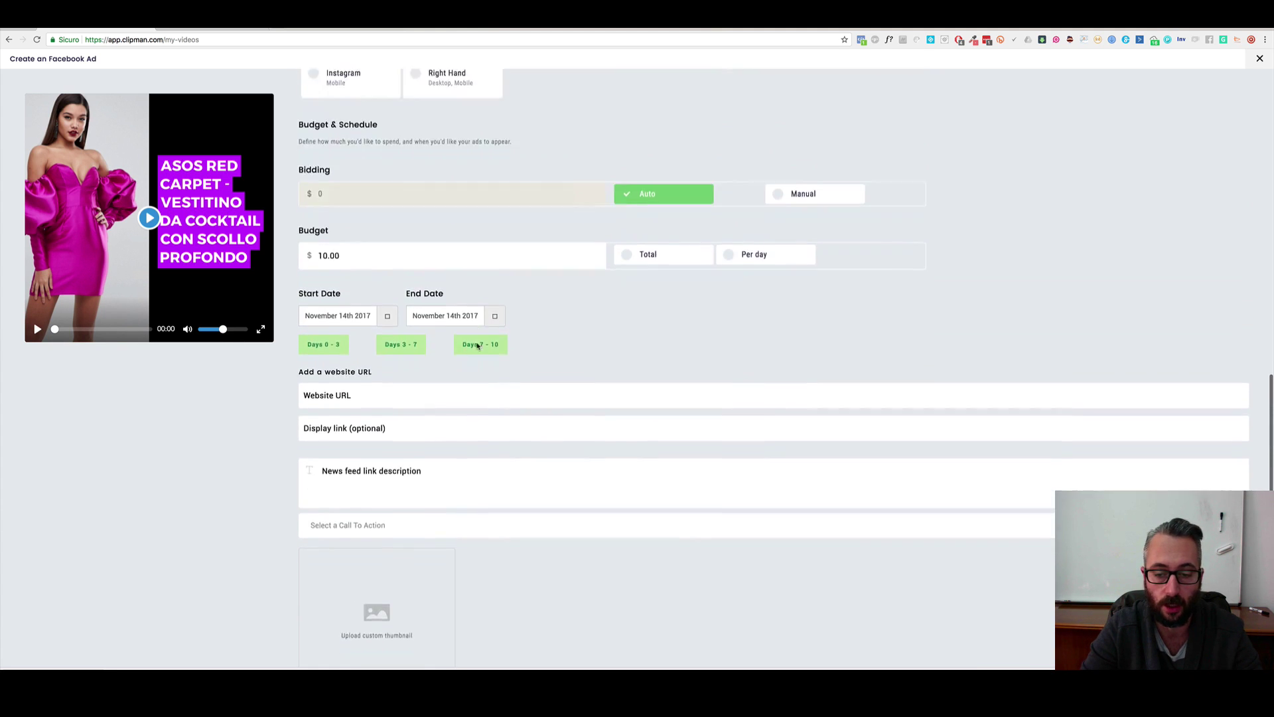
scroll(557, 401, down, 4)
scroll(721, 425, up, 20)
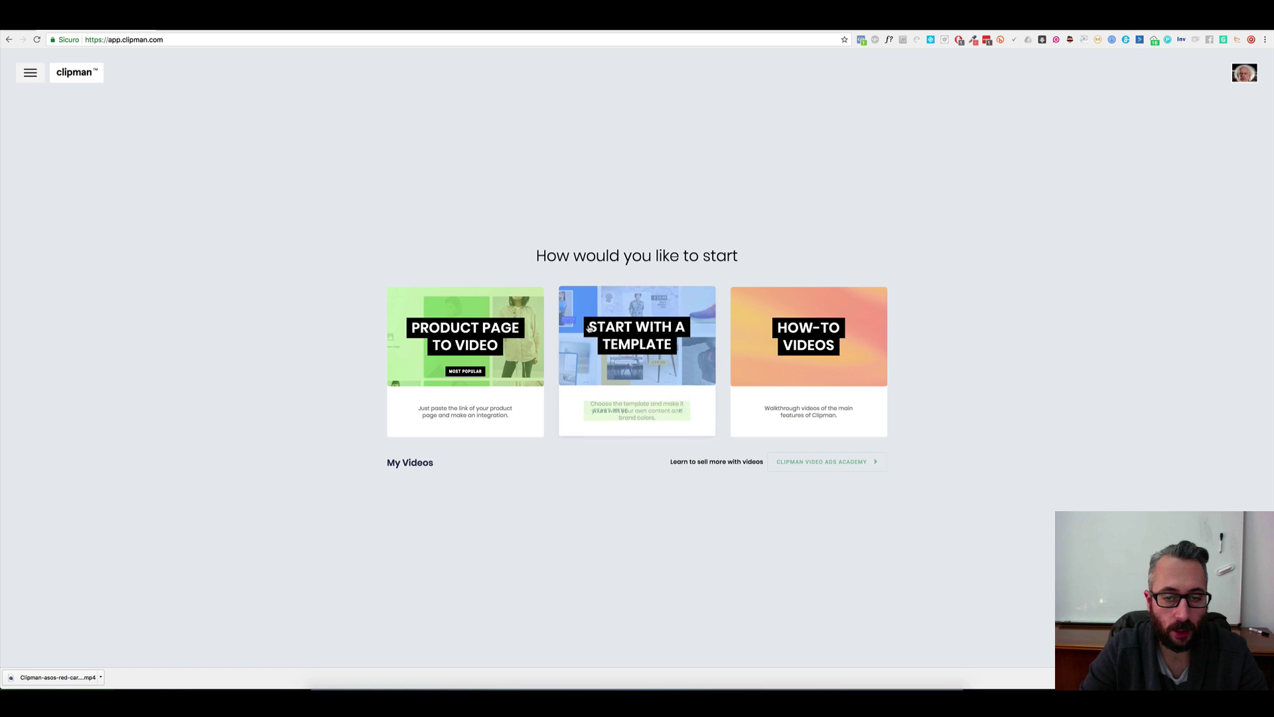
Step: Start a new video from a template and choose the "Life in the concrete jungle" template
mouse_move(473, 332)
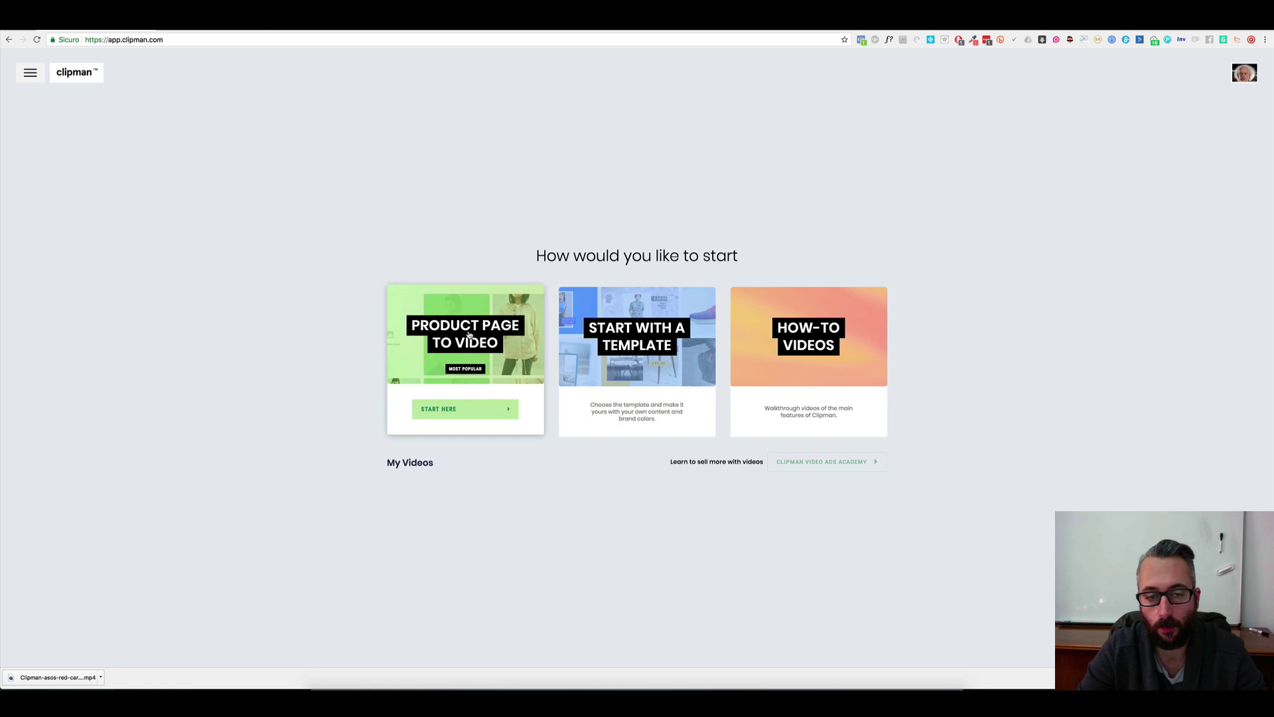
mouse_move(639, 339)
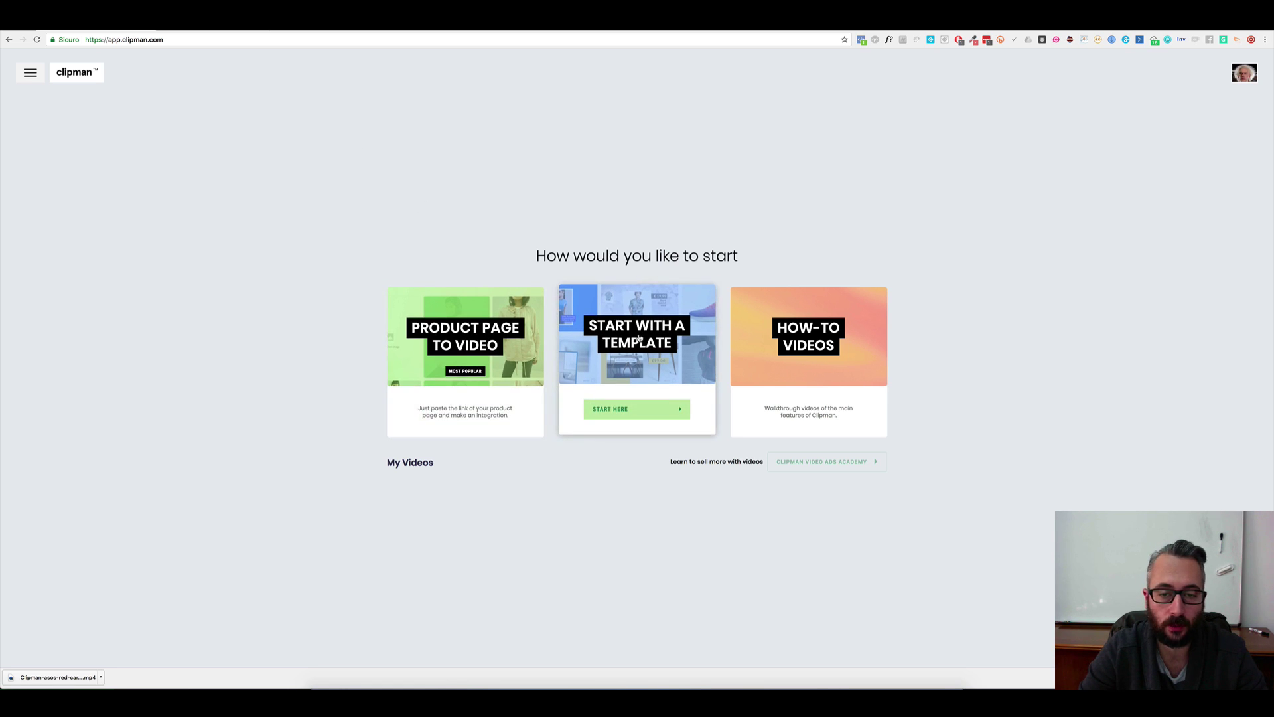
click(636, 408)
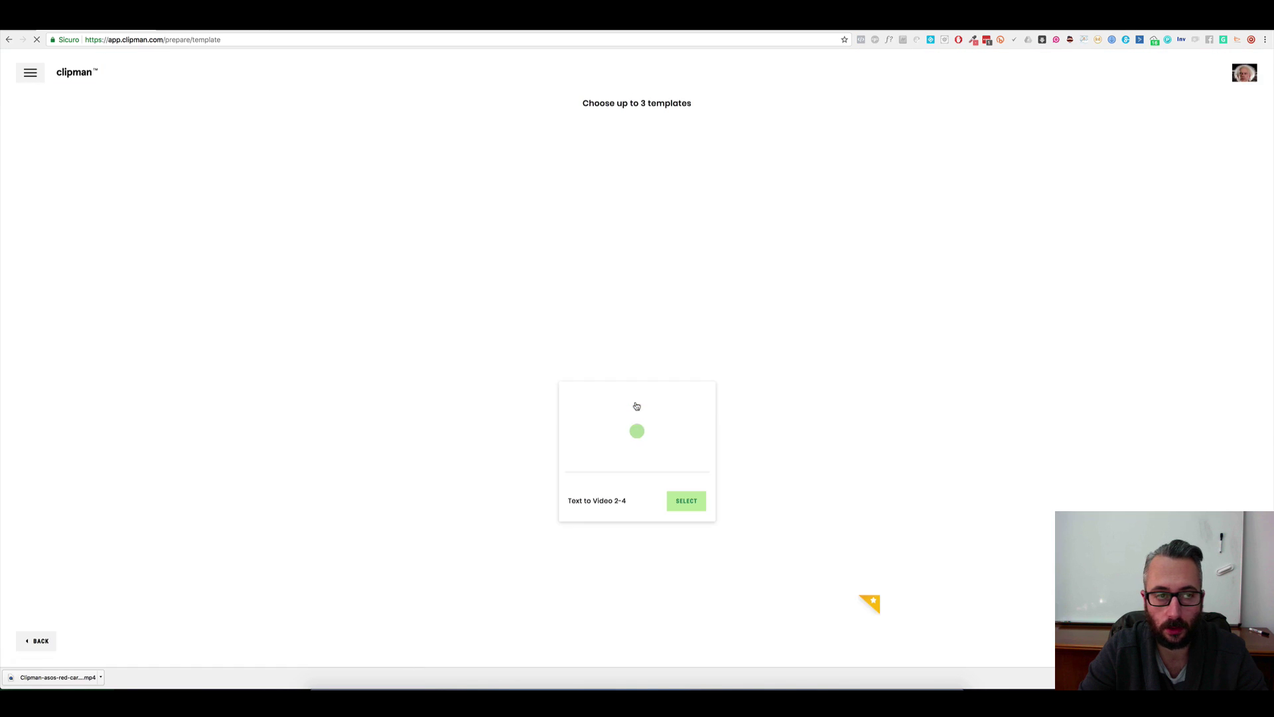
scroll(931, 287, down, 2)
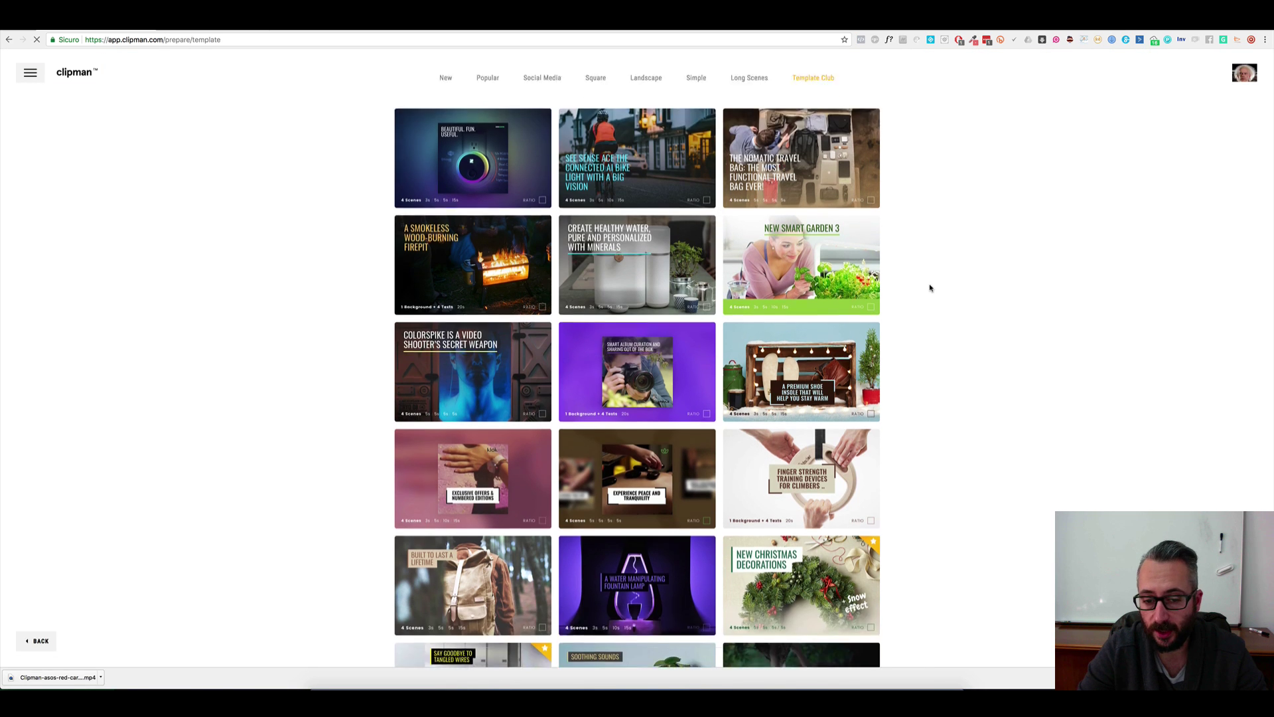
scroll(930, 288, down, 3)
scroll(924, 287, down, 4)
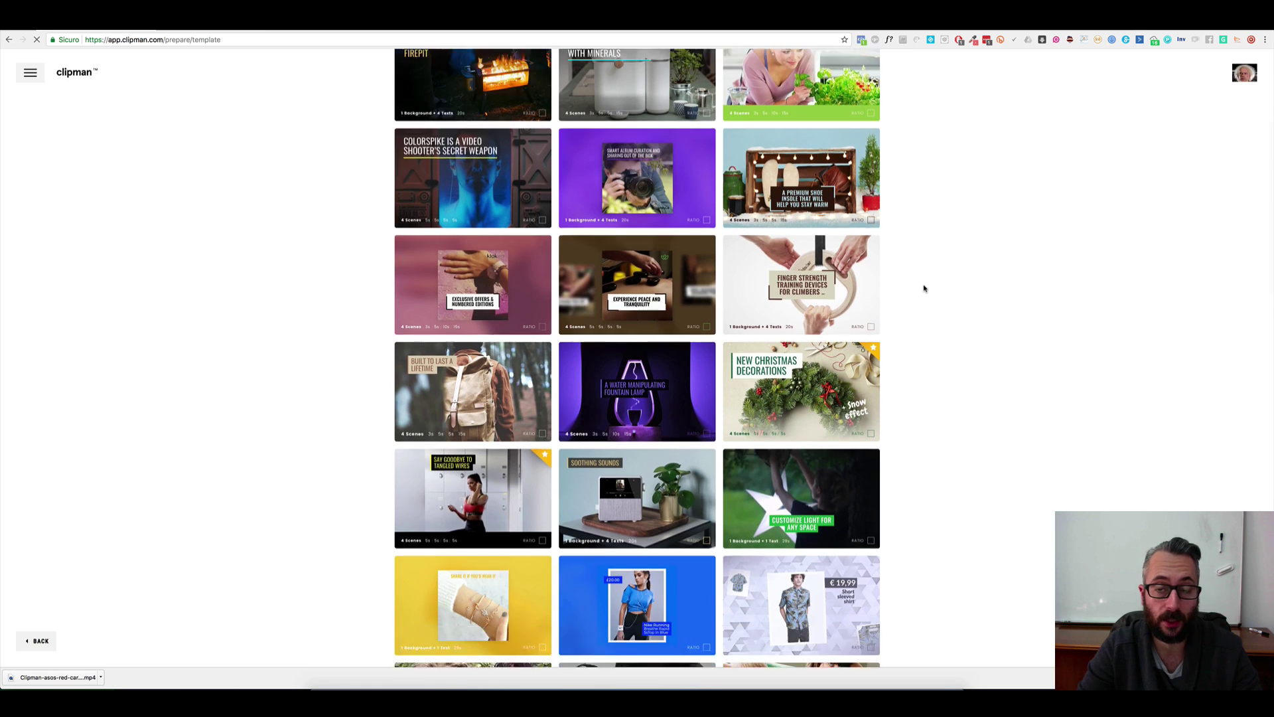
scroll(924, 287, down, 3)
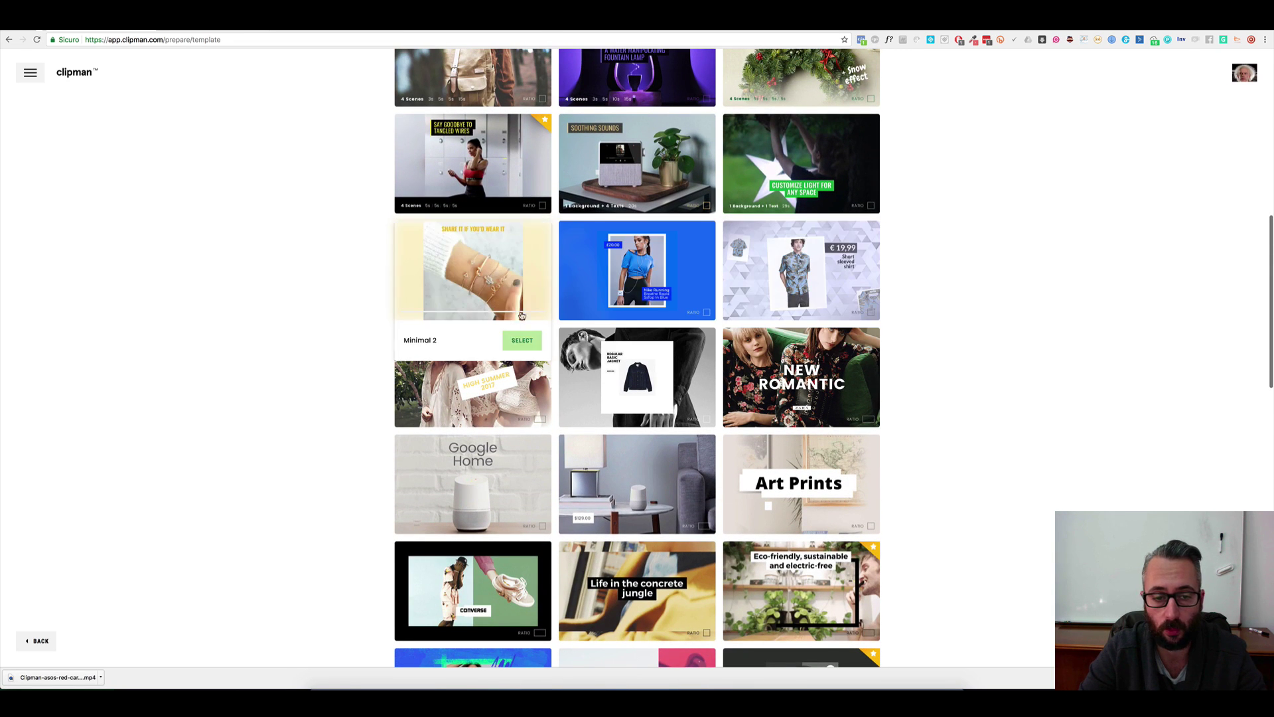
scroll(928, 374, down, 4)
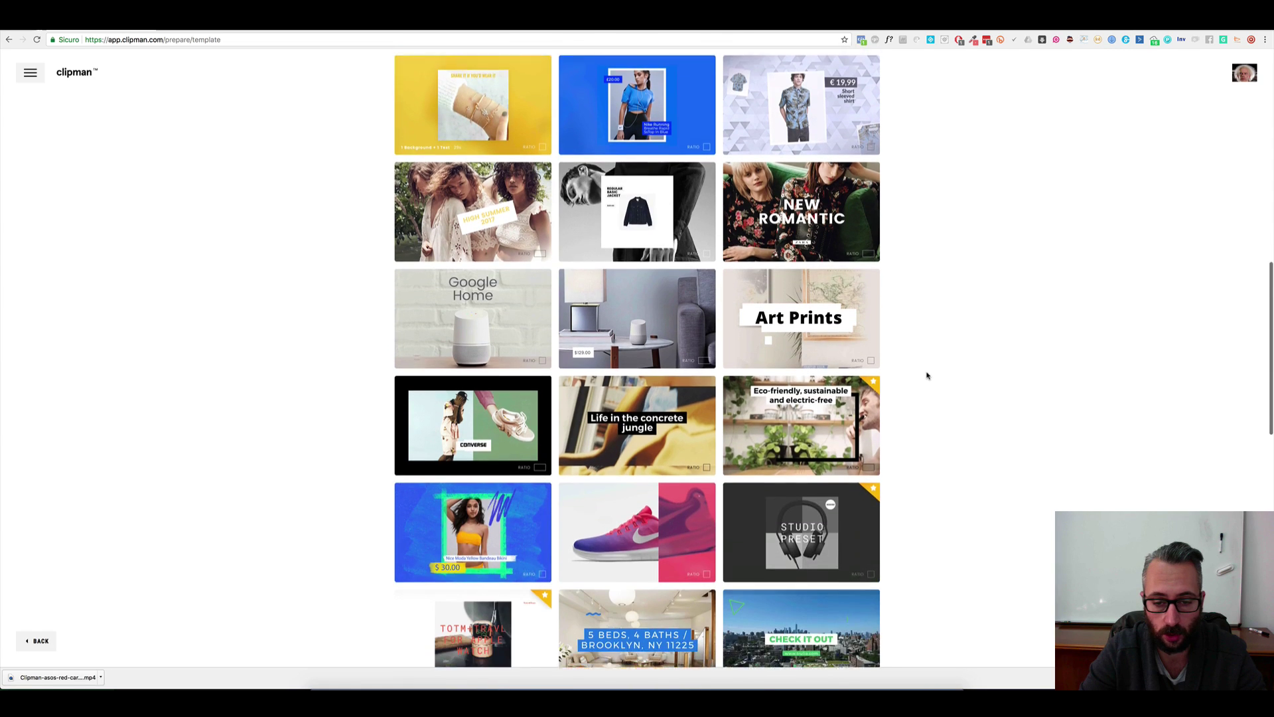
click(677, 441)
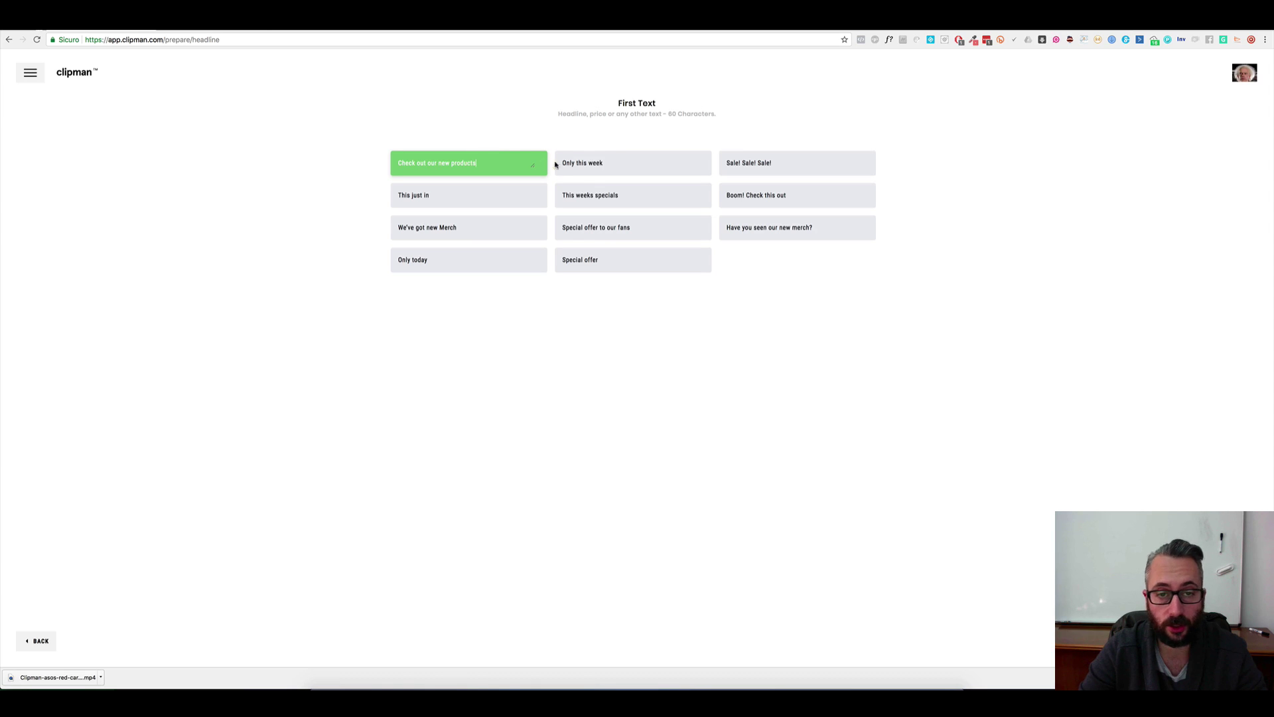
Step: Accept "Check out our new products", "Starting from 9$" and "Buy Now" as the video's first, second and third texts
key(Return)
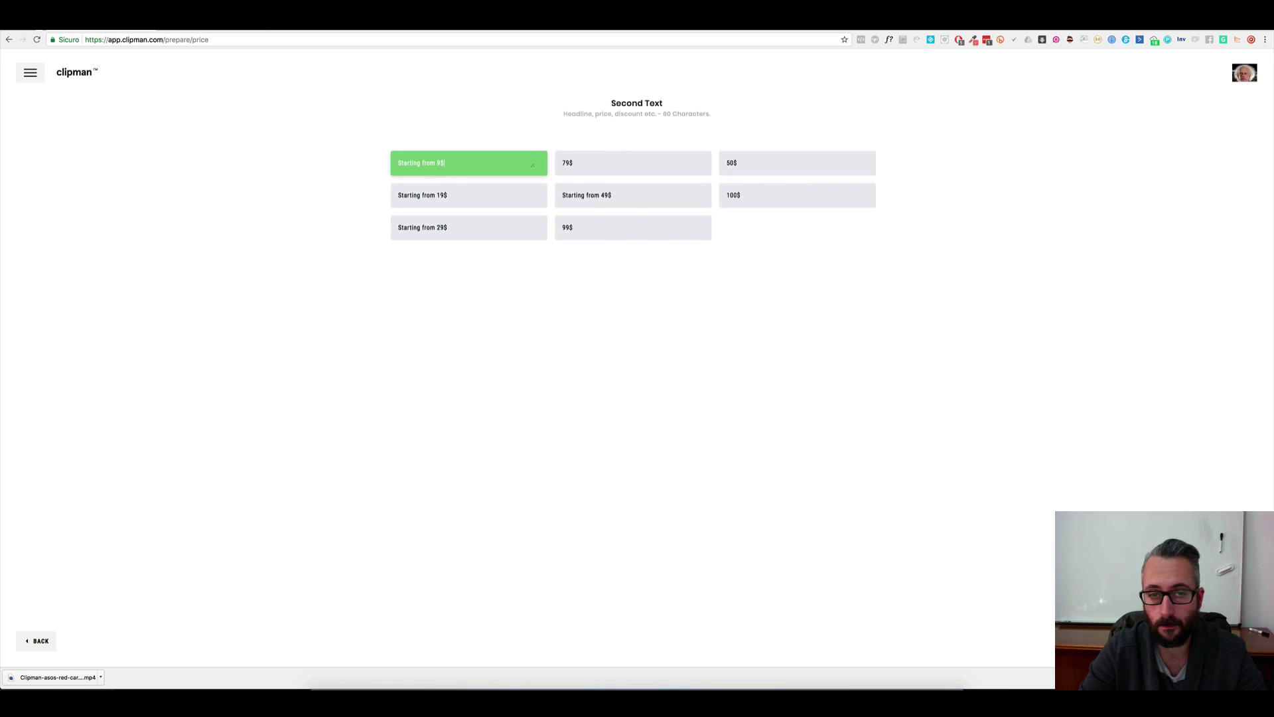
key(Return)
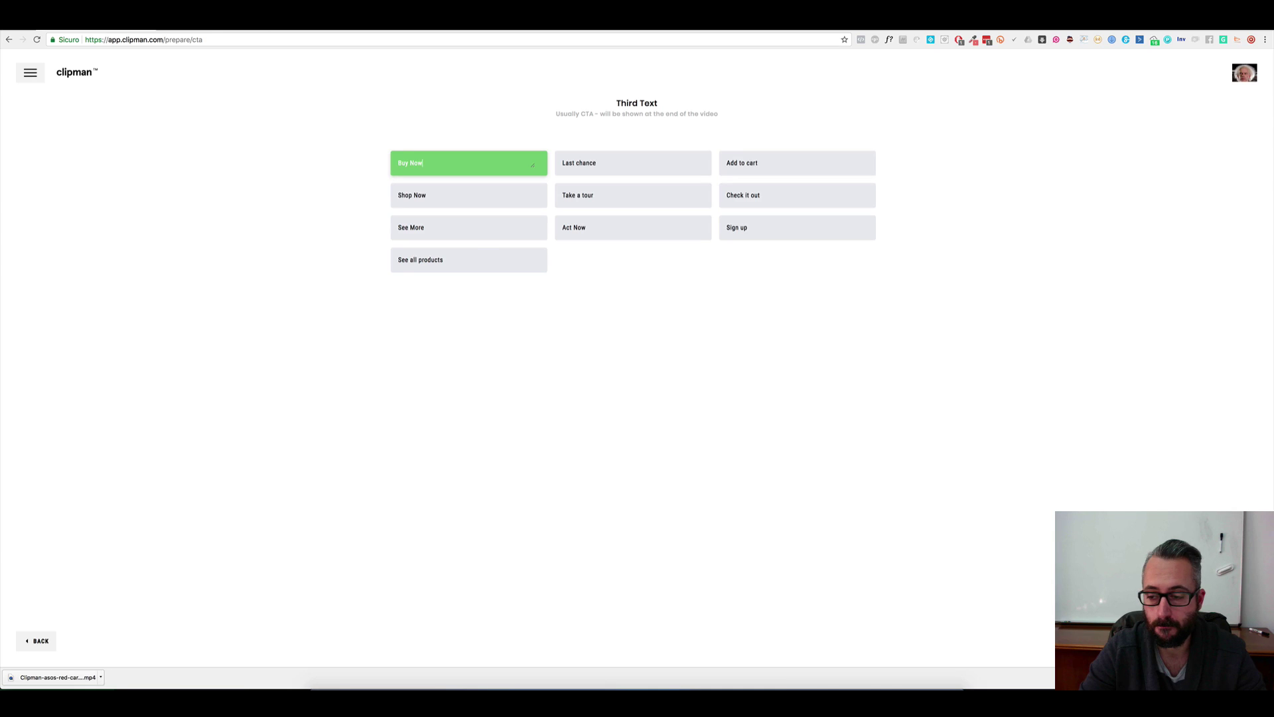
key(Return)
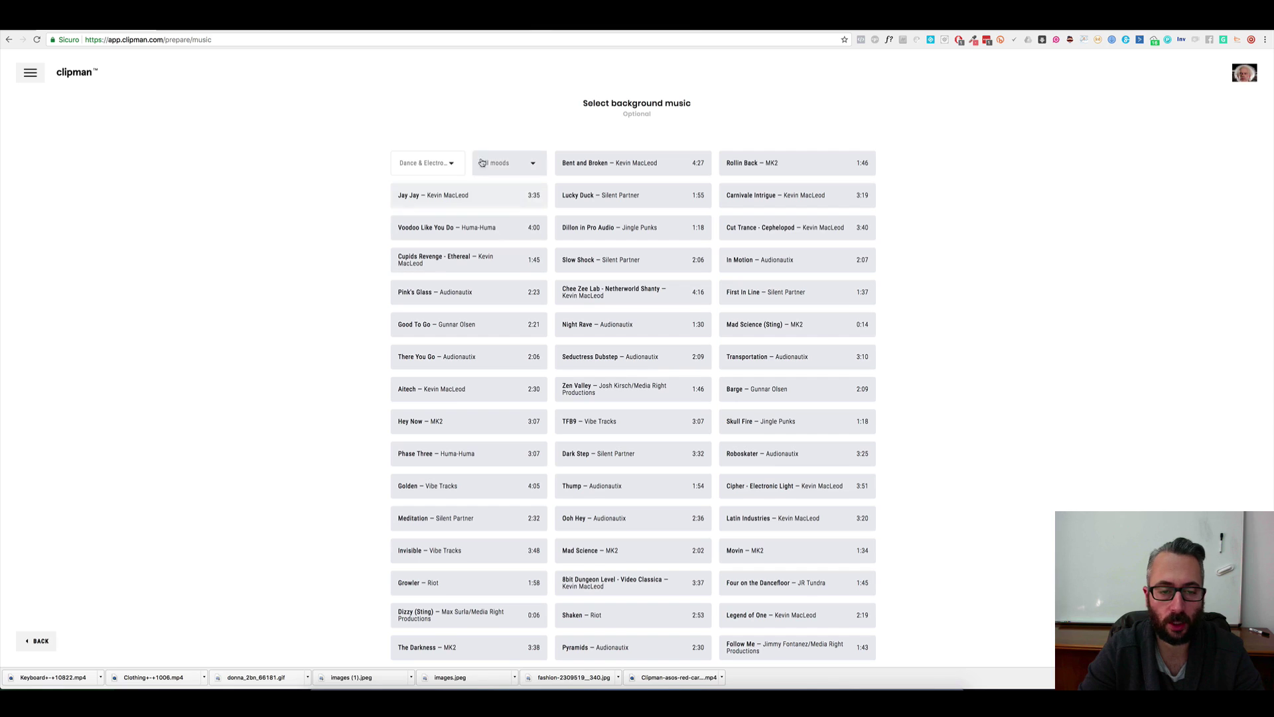
Step: Filter the background music by the R&B & Soul genre and pick a track from the list
click(444, 164)
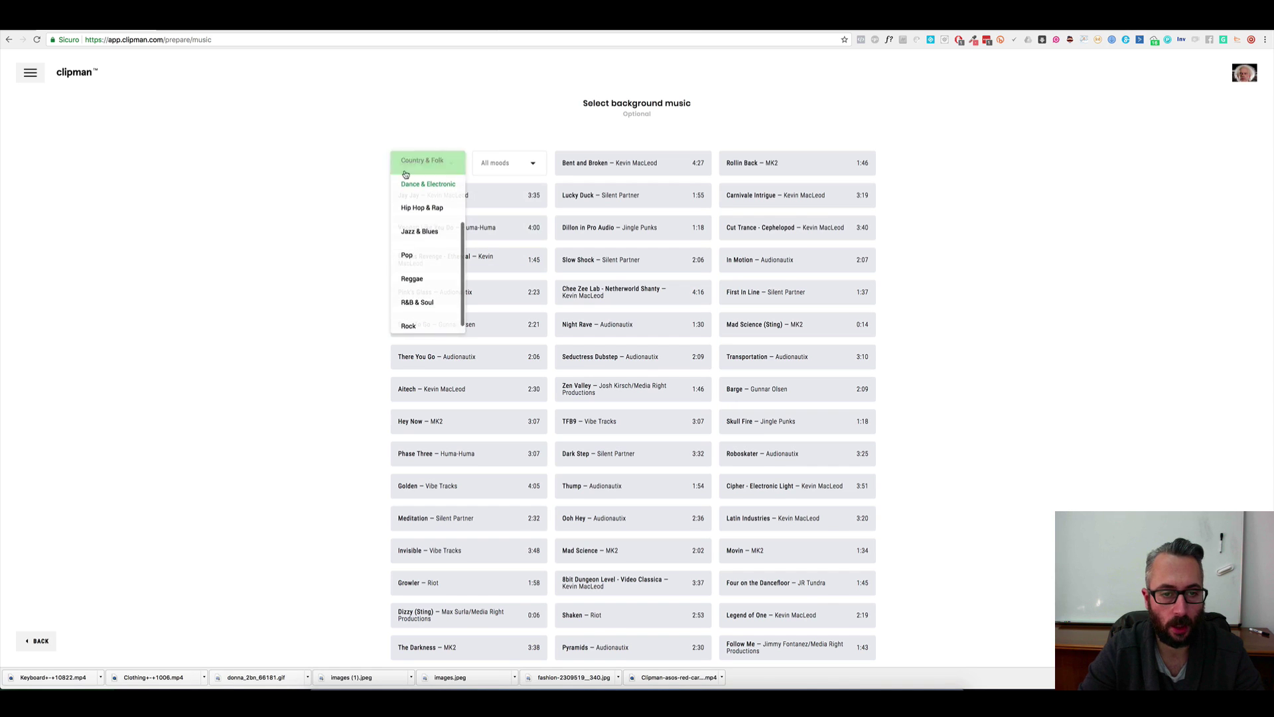
click(417, 304)
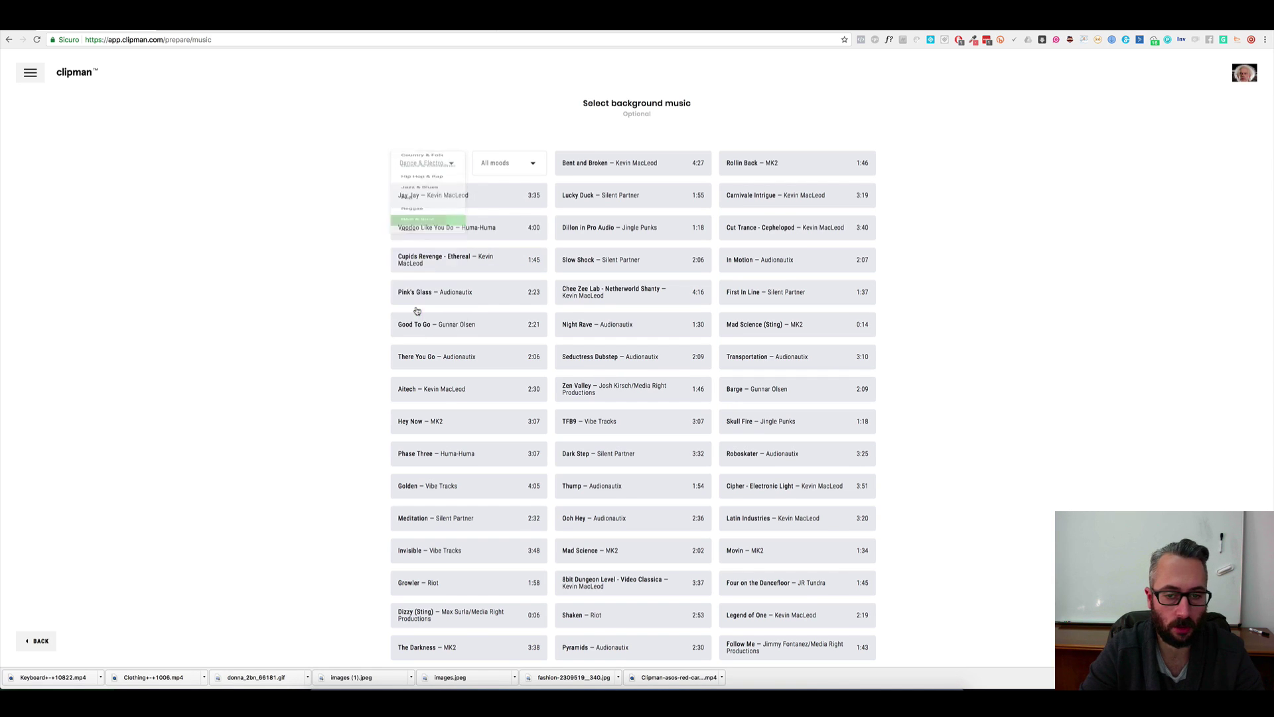
click(619, 363)
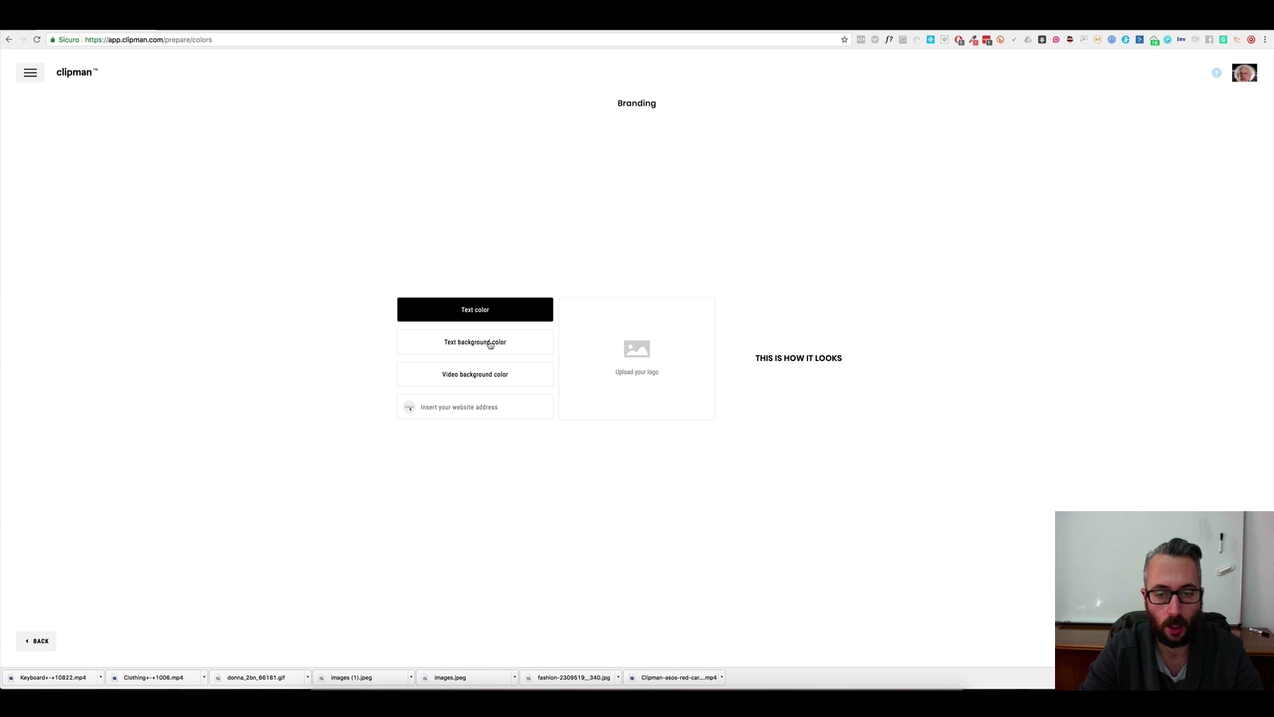
Step: Set the branding text color to a bright red
click(468, 310)
click(485, 379)
drag(502, 370, 551, 335)
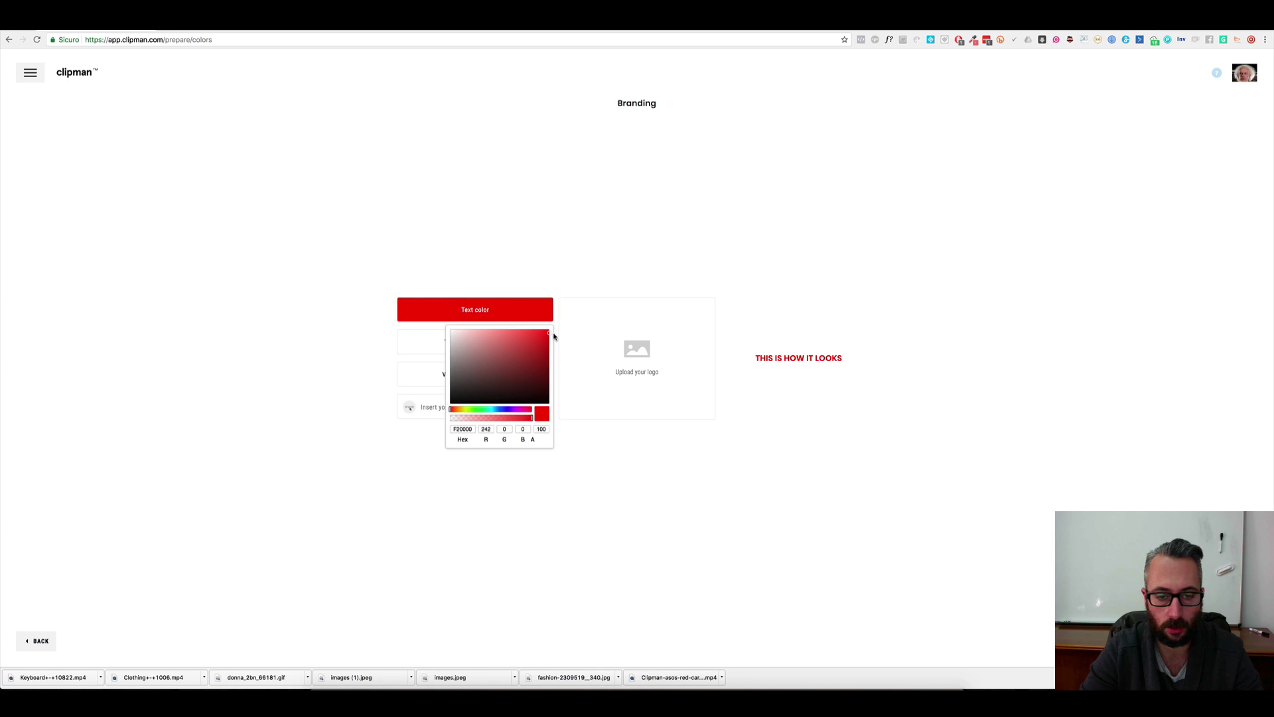
Step: Set the branding's video background color to black
click(419, 343)
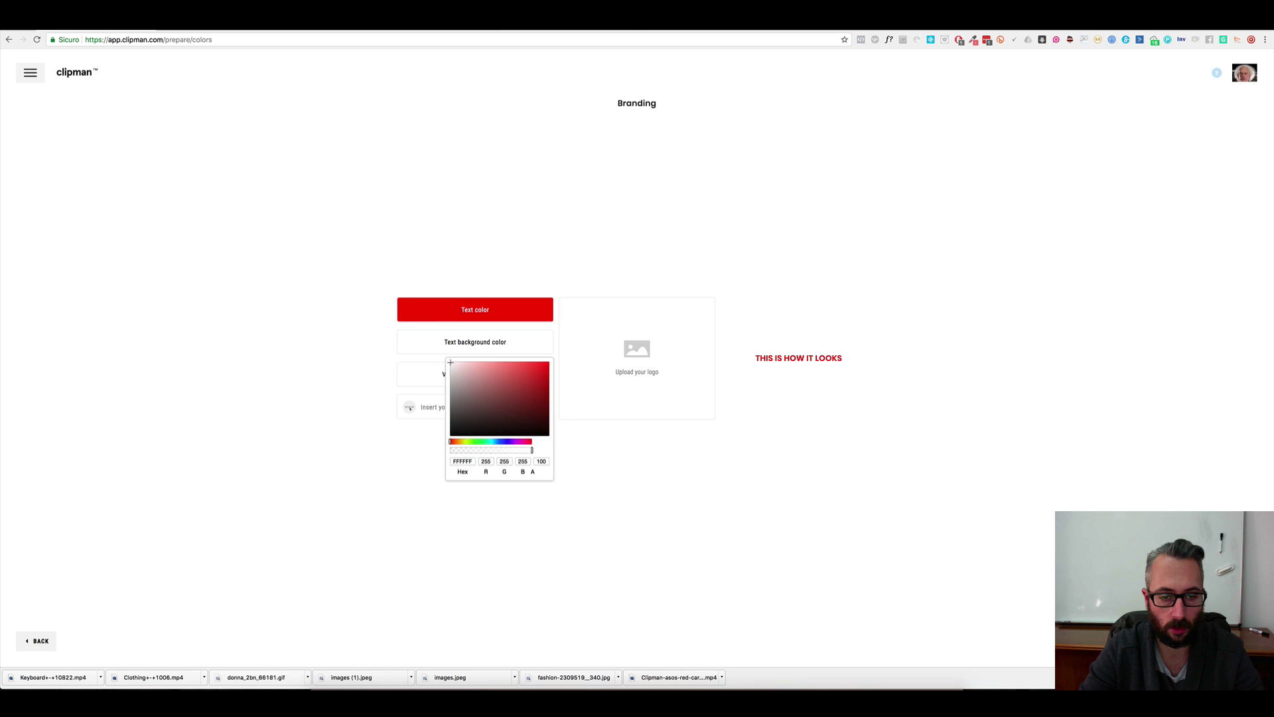
click(414, 381)
click(414, 382)
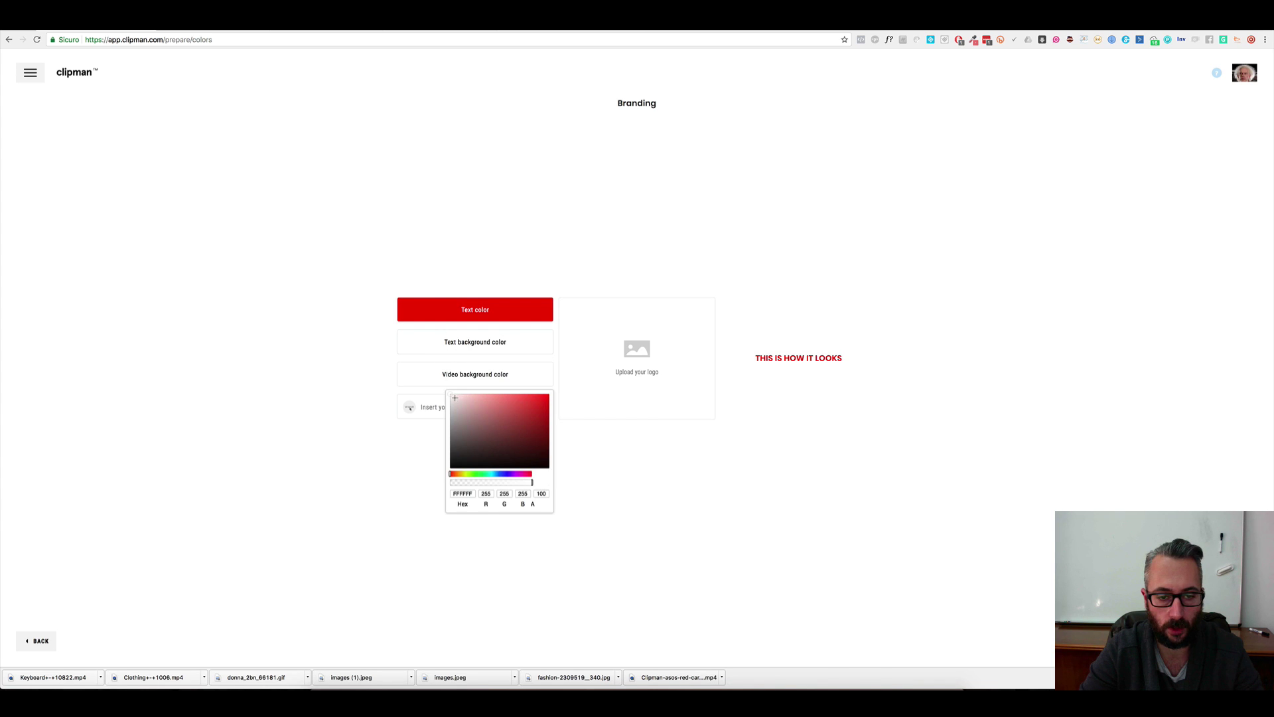
drag(452, 395, 540, 468)
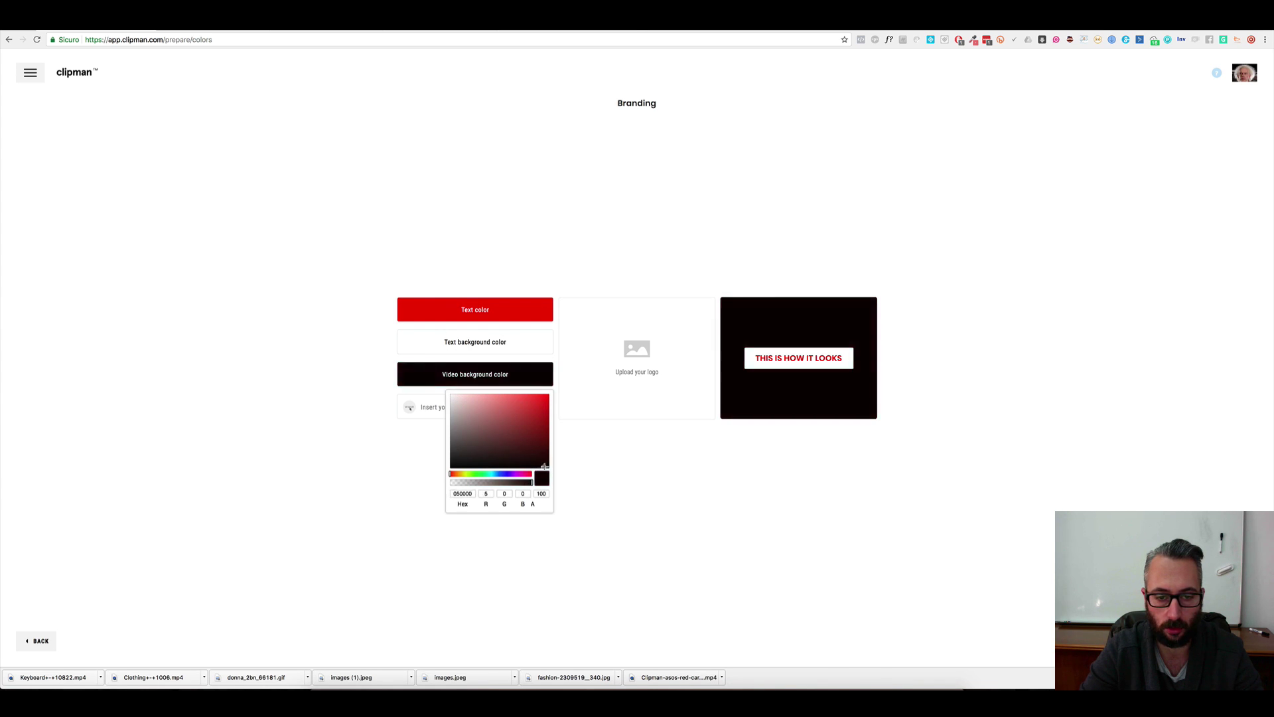
click(680, 479)
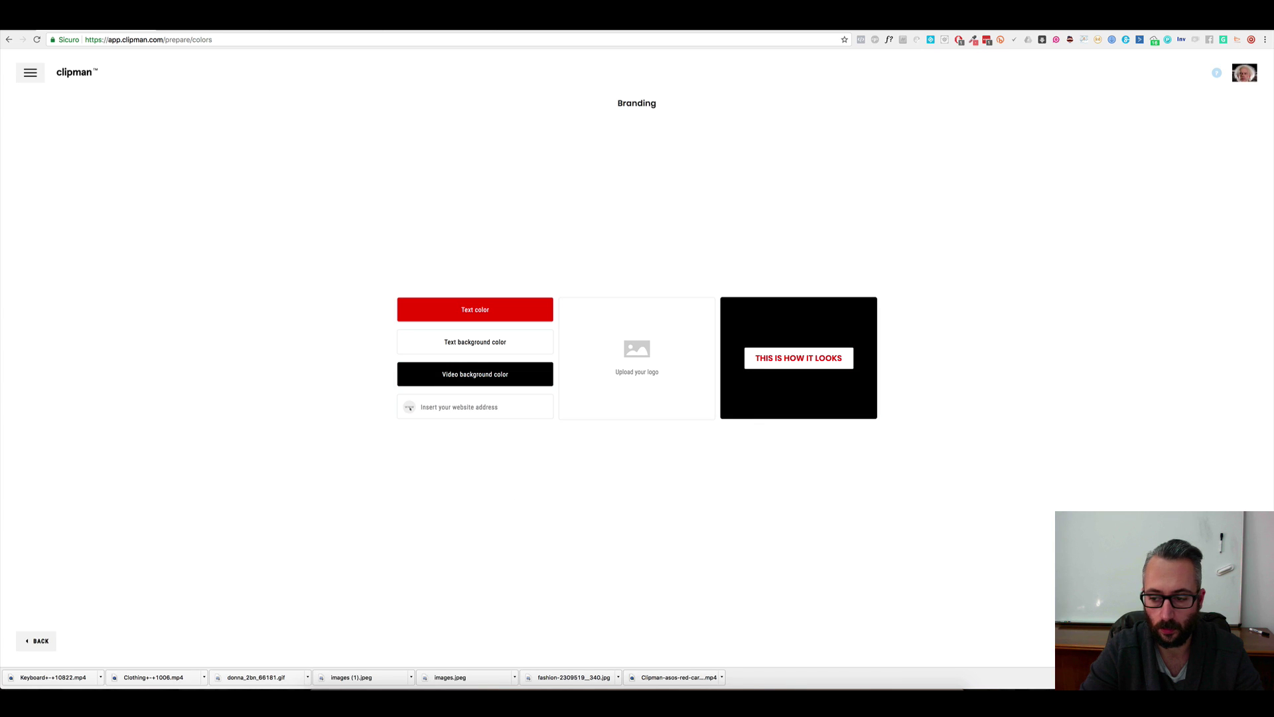
Step: Open the logo upload for the video's branding
click(645, 365)
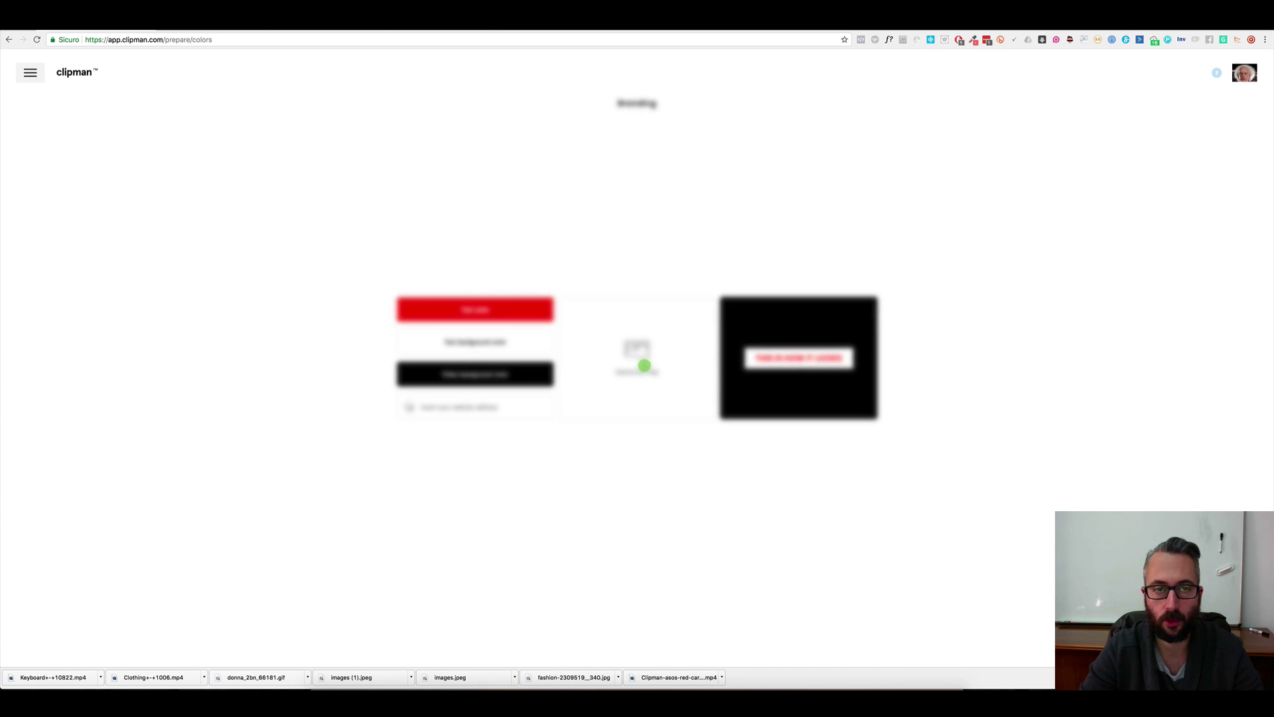